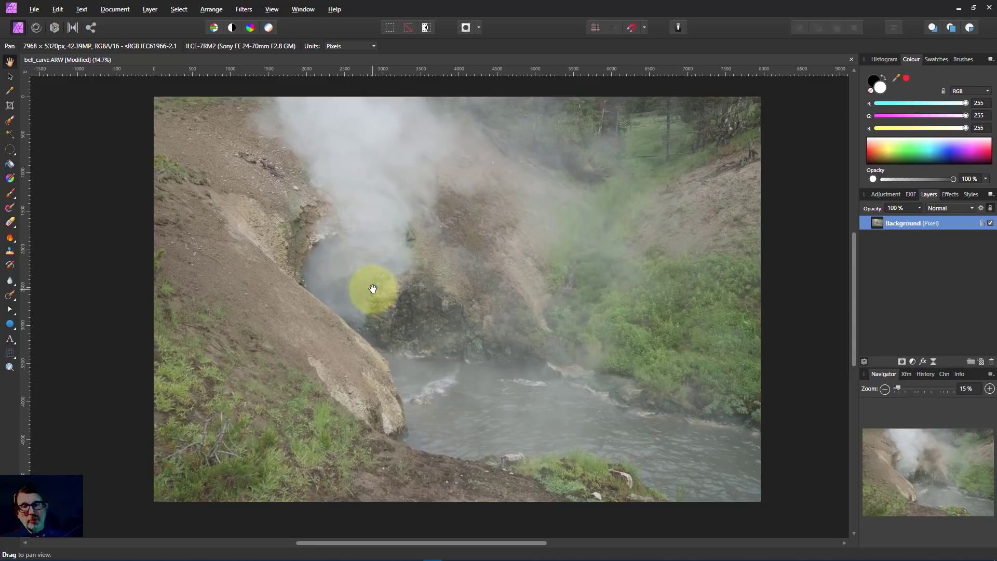
# Step: Add a Threshold adjustment and place it as its own layer above Background
pyautogui.click(911, 361)
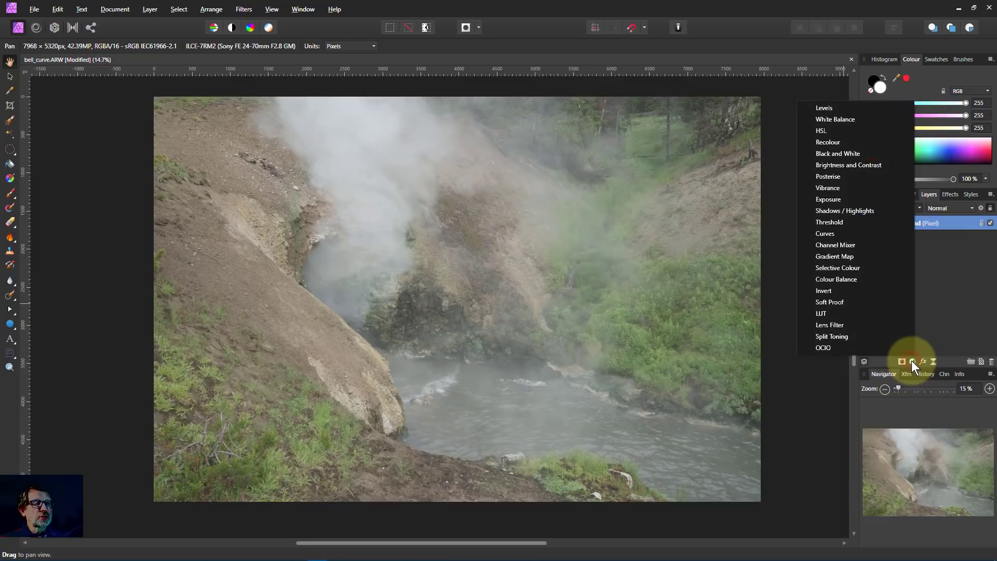
pyautogui.click(827, 222)
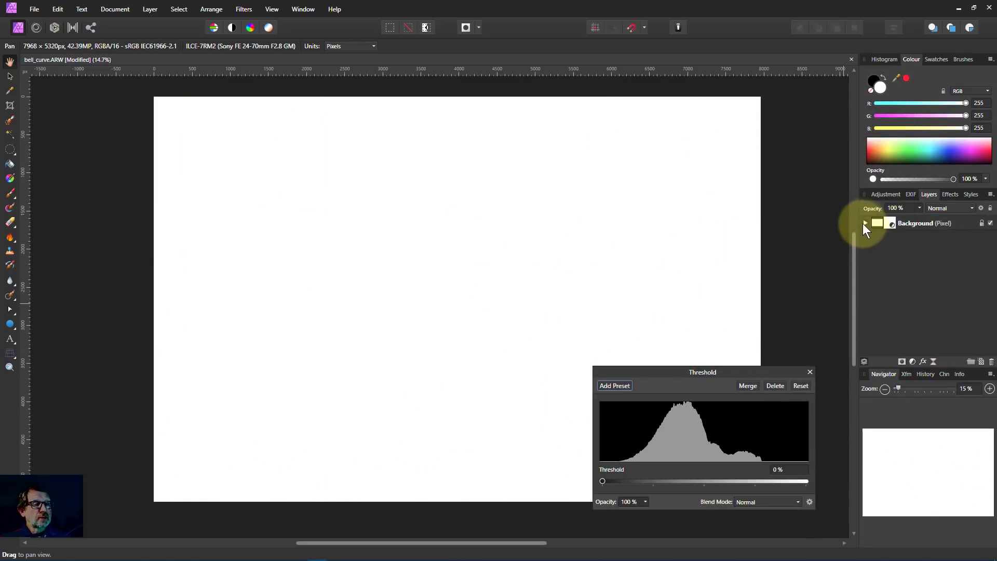
pyautogui.click(866, 225)
pyautogui.moveTo(882, 236); pyautogui.dragTo(876, 217)
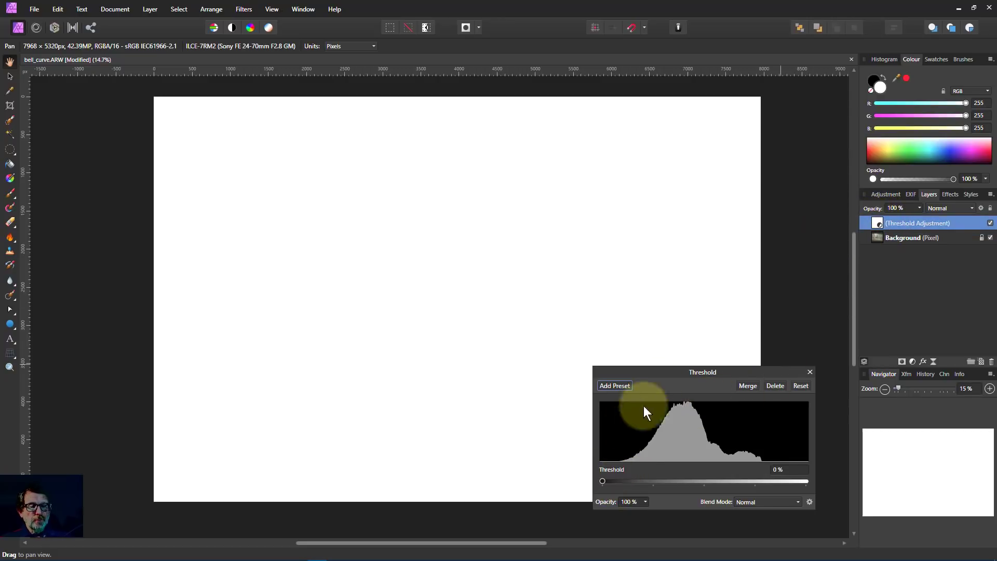
# Step: Raise the Threshold level to about 57%
pyautogui.moveTo(662, 372); pyautogui.dragTo(664, 368)
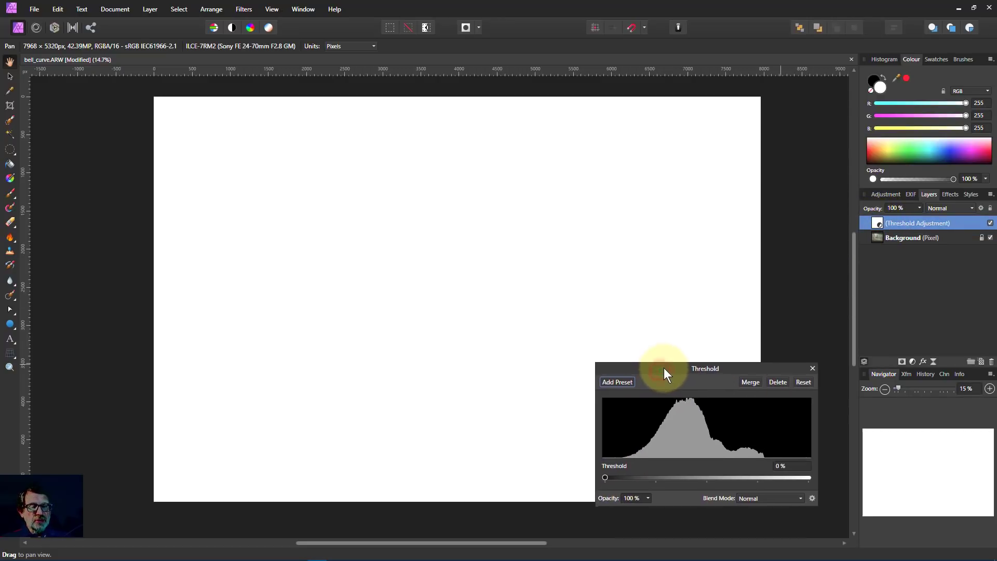
pyautogui.click(605, 477)
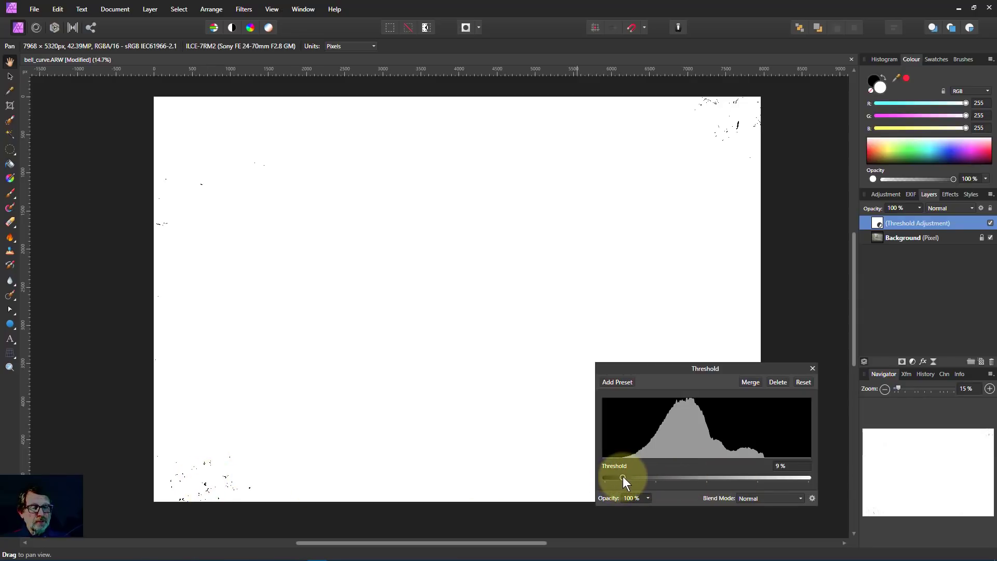
pyautogui.moveTo(622, 478); pyautogui.dragTo(767, 474)
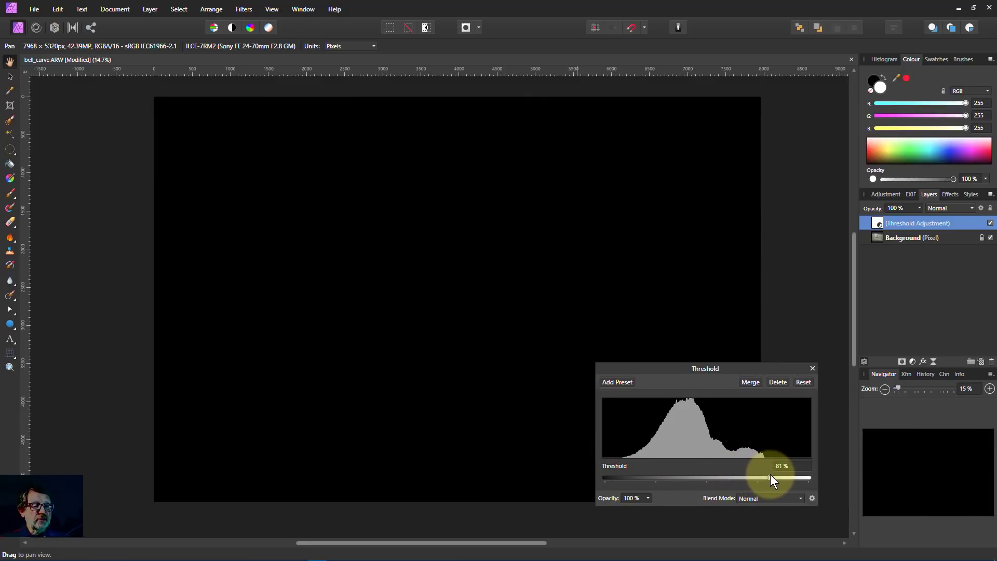
# Step: Lower the Threshold level from about 77% down to 9%, leaving a few black specks
pyautogui.moveTo(766, 474); pyautogui.dragTo(762, 476)
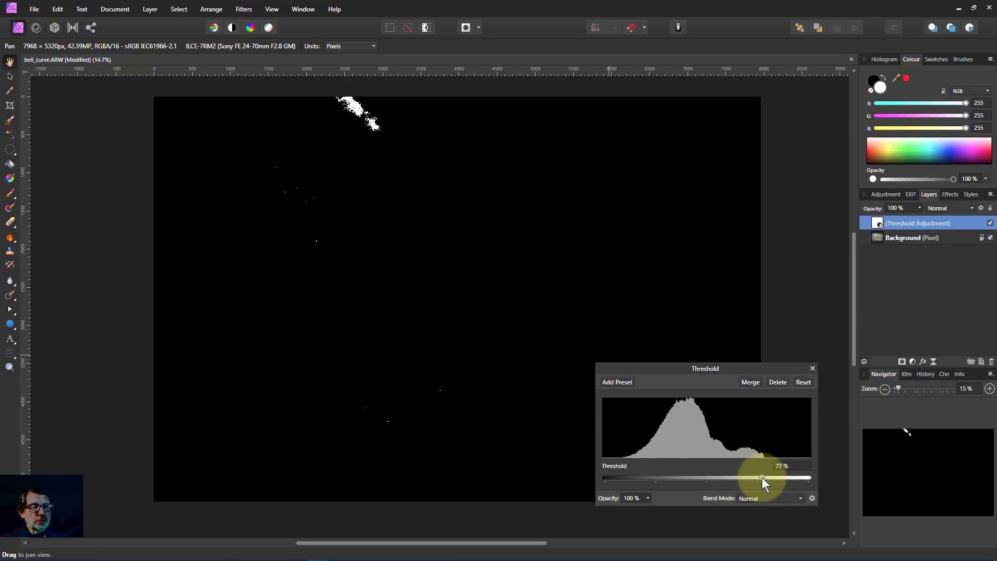
pyautogui.moveTo(762, 478); pyautogui.dragTo(617, 476)
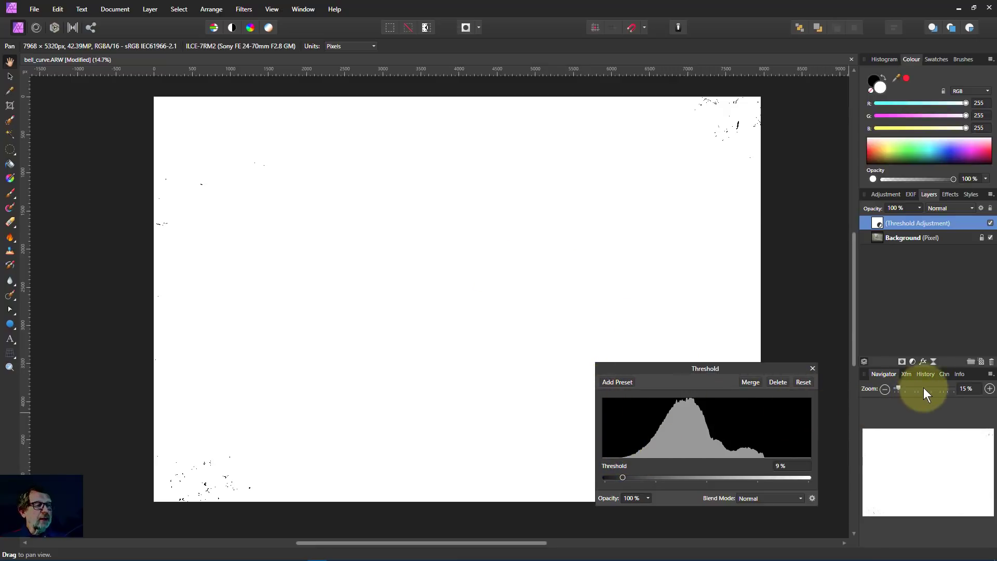
# Step: Place an Info-panel colour sampler on a black speck near the bottom-left
pyautogui.click(957, 373)
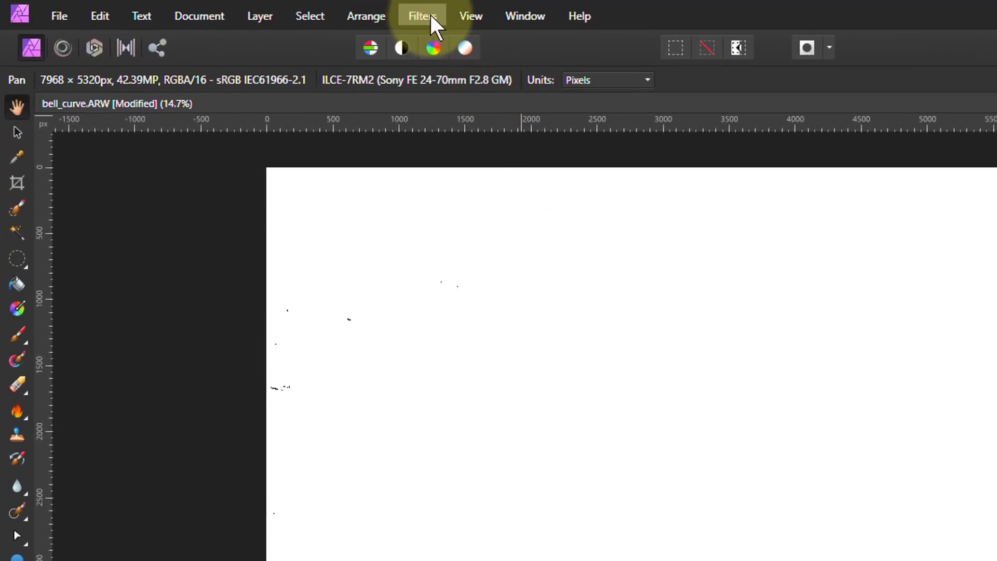
pyautogui.click(334, 12)
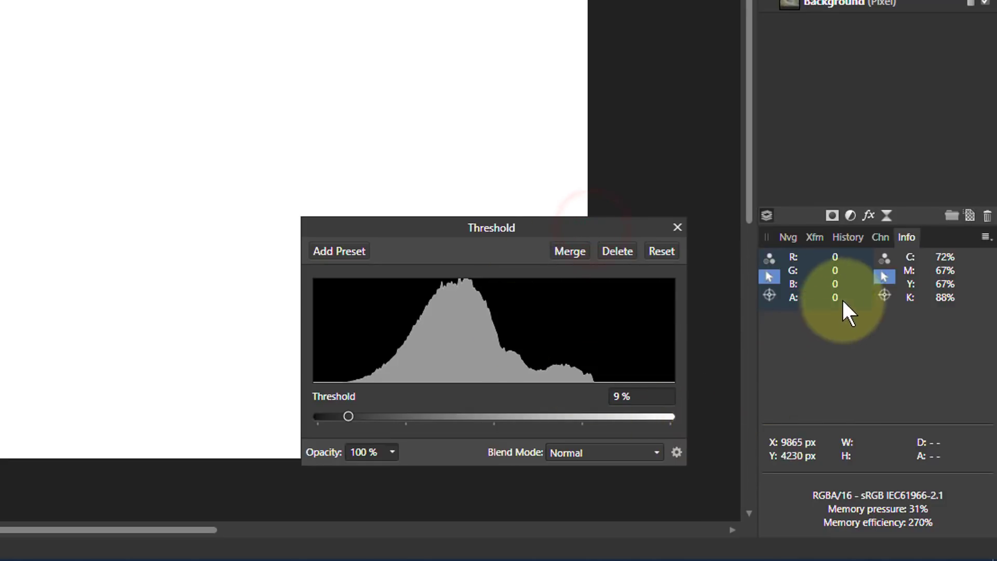
pyautogui.click(768, 295)
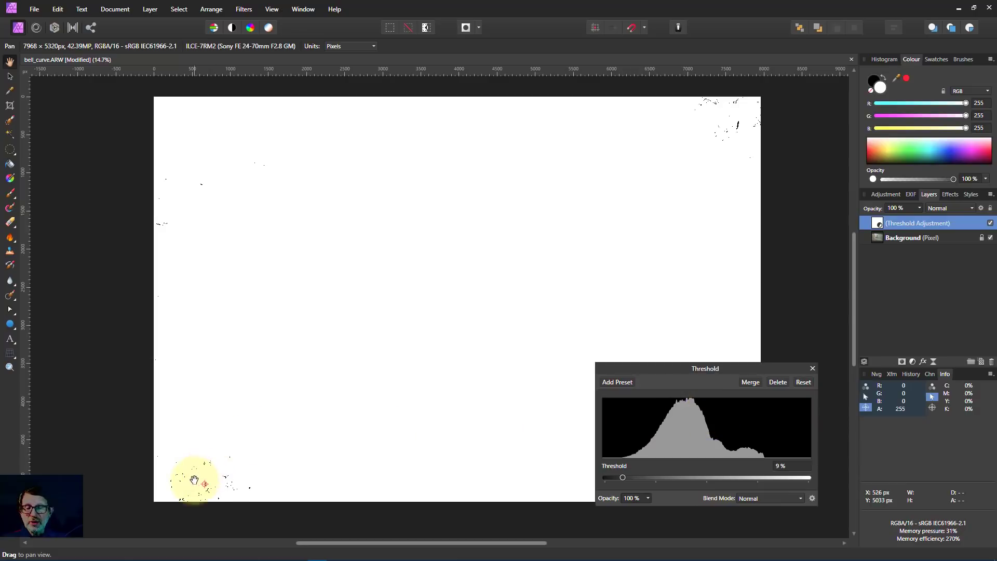
# Step: Hide the Threshold layer, pan to the bottom-left slope, and select Background
pyautogui.click(991, 224)
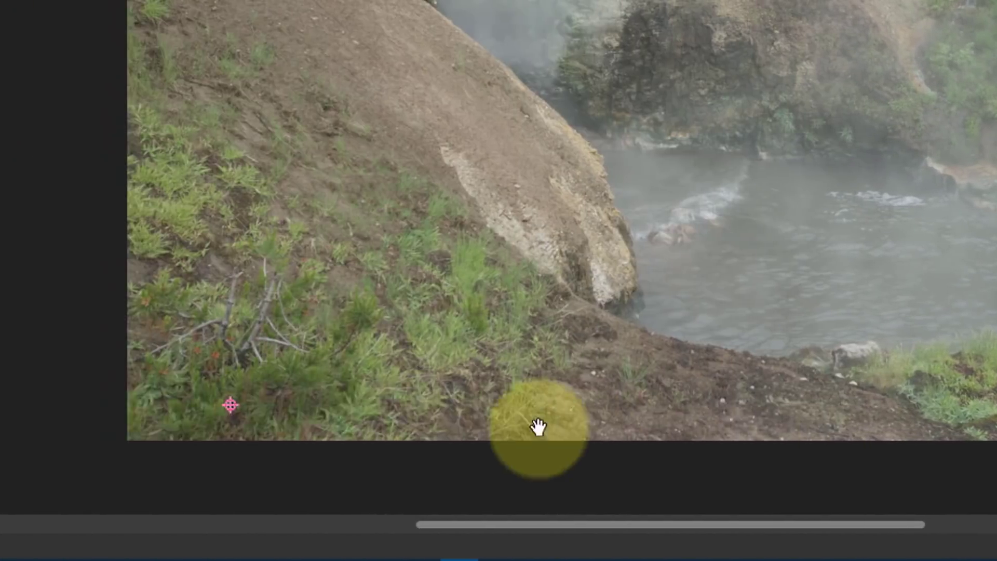
pyautogui.moveTo(535, 424)
pyautogui.mouseDown()
pyautogui.moveTo(357, 415)
pyautogui.moveTo(361, 430)
pyautogui.mouseUp()
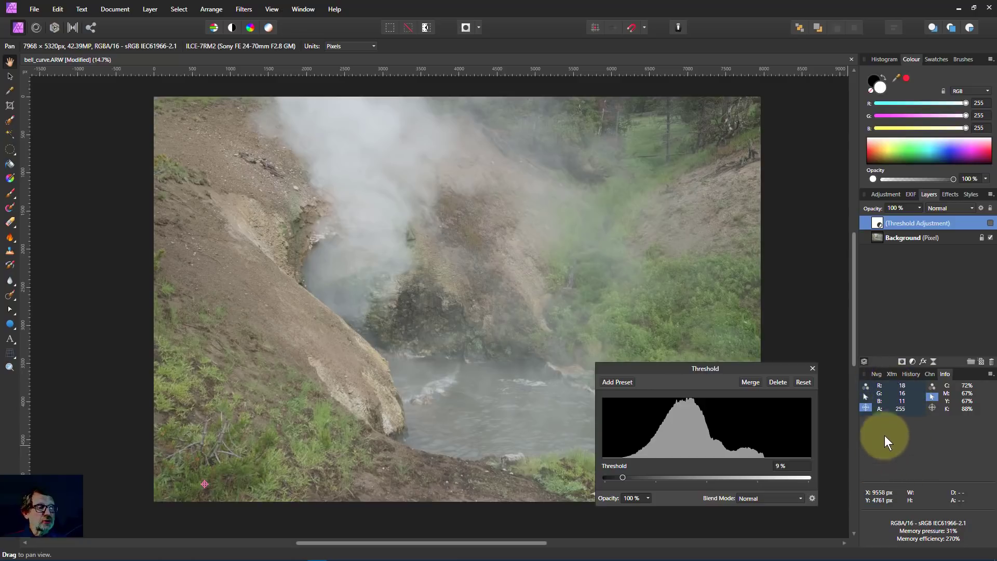
pyautogui.click(879, 236)
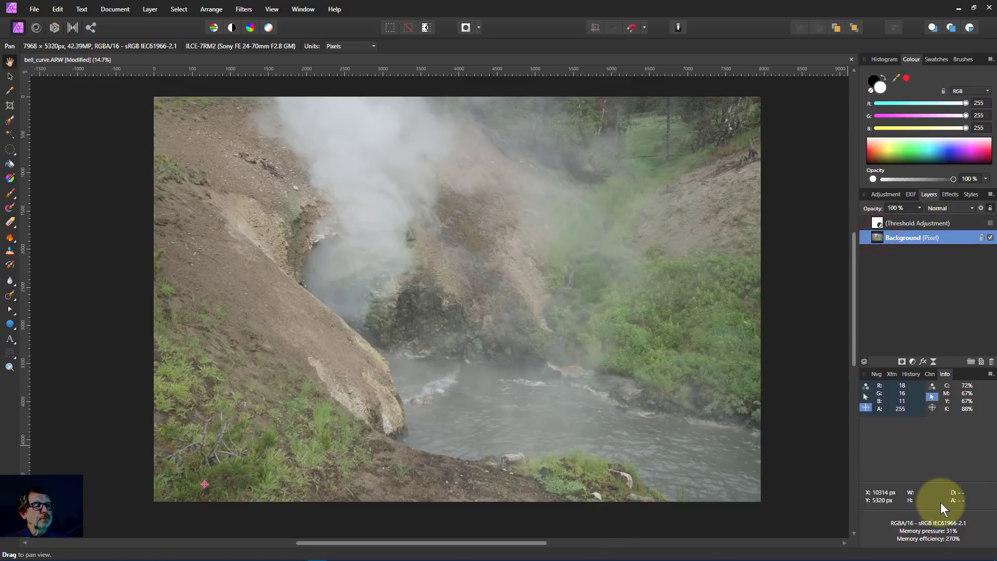
# Step: Add a Curves layer on Background, then re-show Threshold with its level reset to 0%
pyautogui.click(913, 361)
pyautogui.click(826, 234)
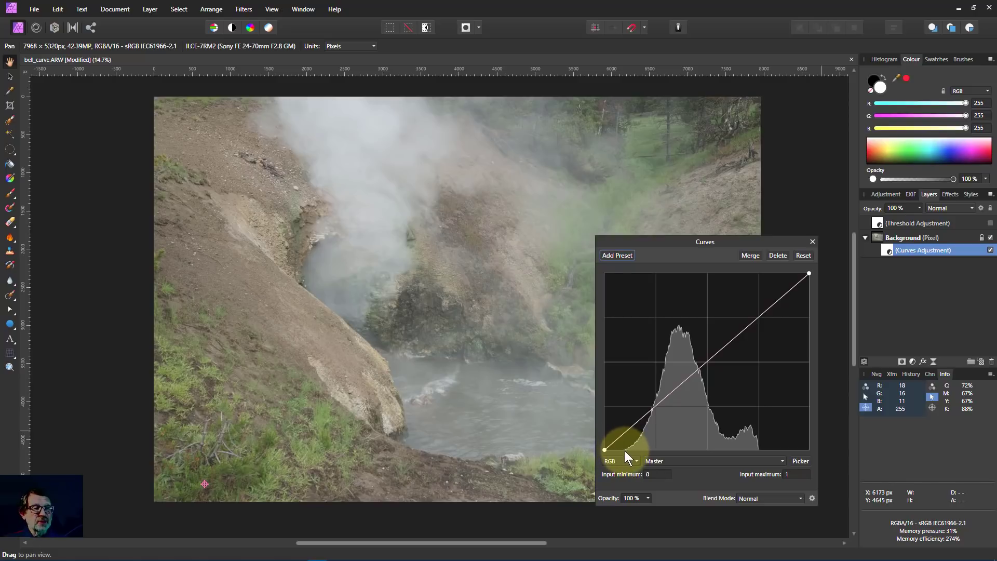
pyautogui.click(885, 224)
pyautogui.click(990, 223)
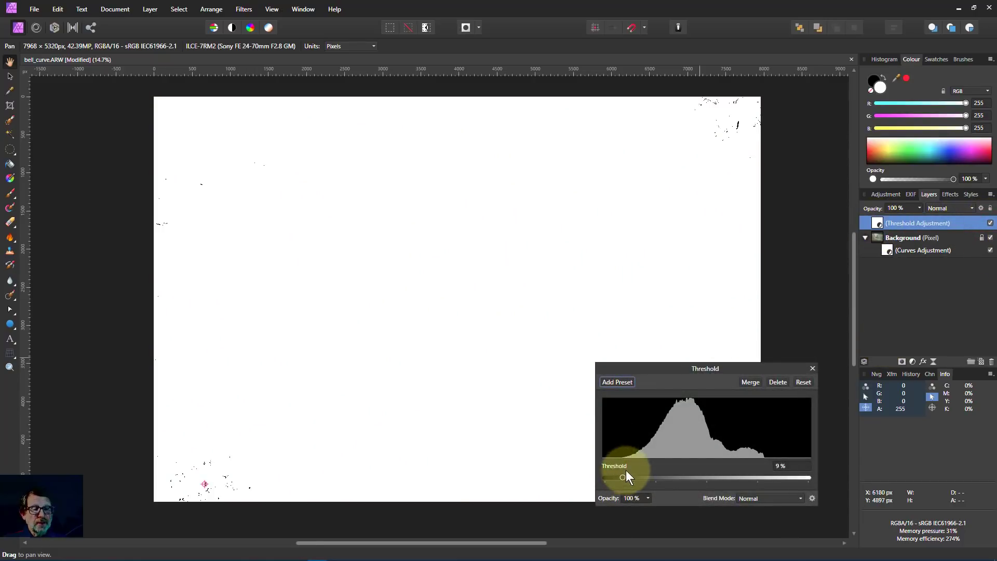
pyautogui.moveTo(625, 474); pyautogui.dragTo(600, 481)
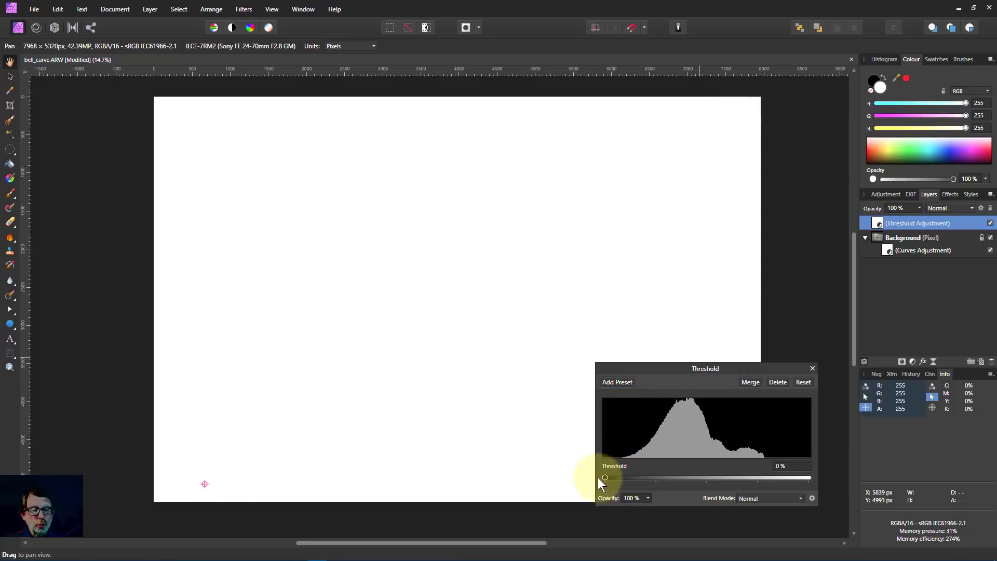
pyautogui.doubleClick(889, 250)
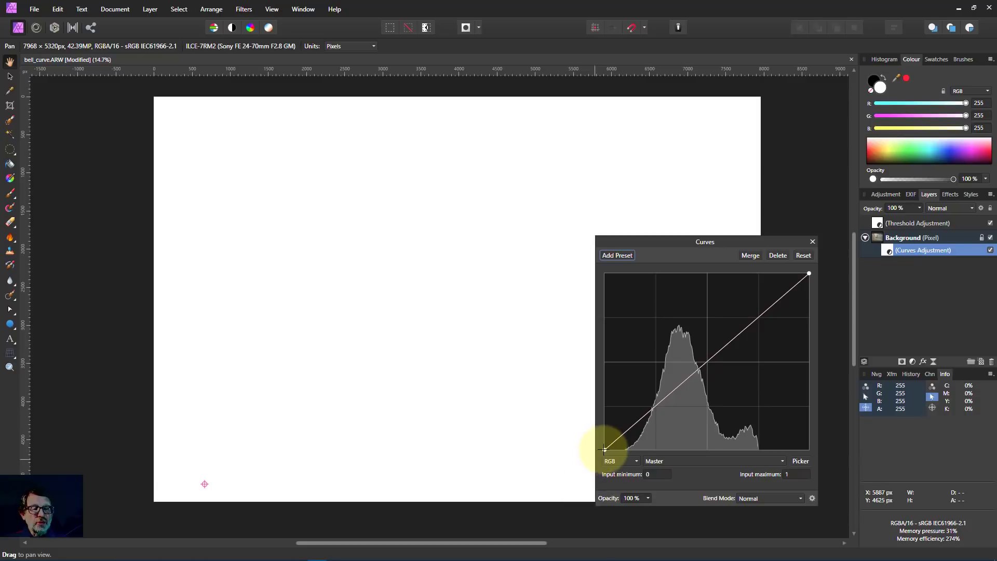
# Step: Move the Curves black point right until the sampled speck reads RGB 0, 0, 0
pyautogui.click(607, 451)
pyautogui.moveTo(607, 454)
pyautogui.mouseDown()
pyautogui.moveTo(616, 454)
pyautogui.moveTo(591, 453)
pyautogui.moveTo(625, 456)
pyautogui.mouseUp()
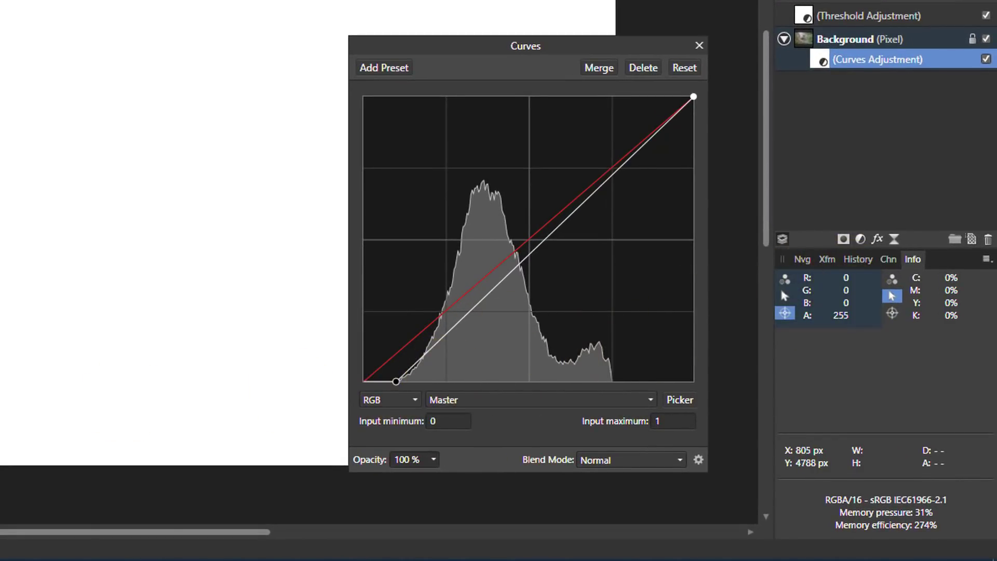
pyautogui.moveTo(397, 381); pyautogui.dragTo(367, 401)
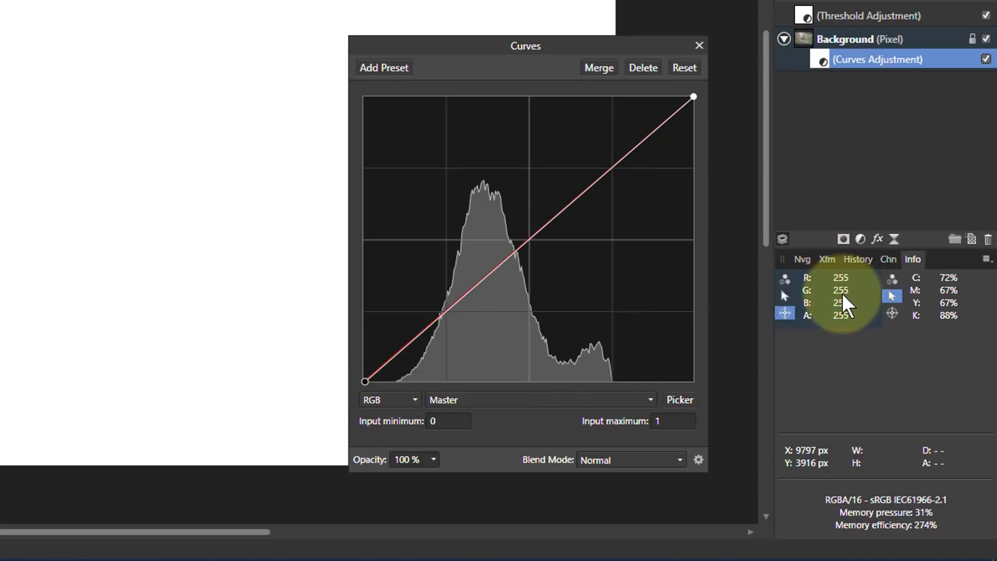
pyautogui.moveTo(718, 333); pyautogui.dragTo(848, 302)
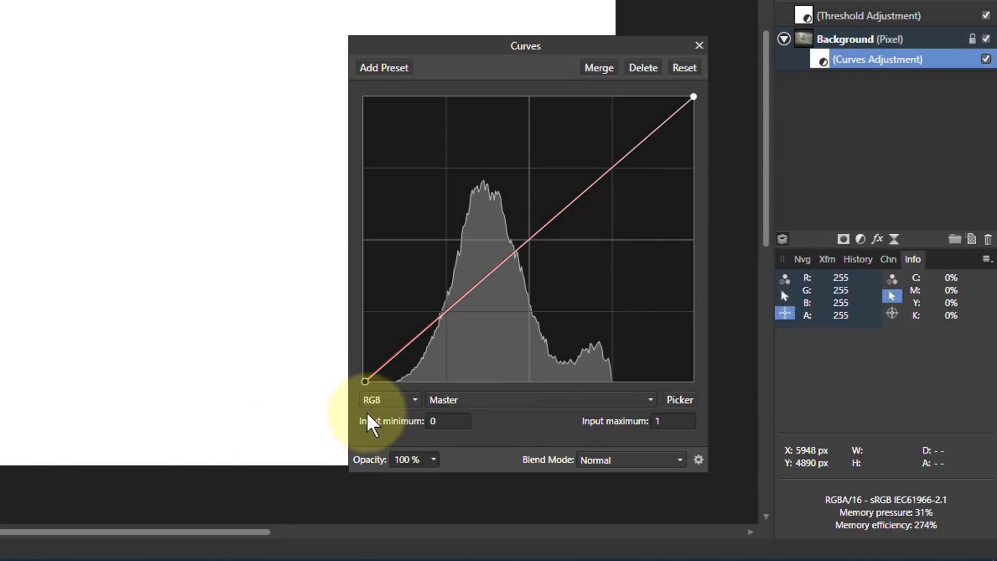
pyautogui.moveTo(367, 383); pyautogui.dragTo(390, 392)
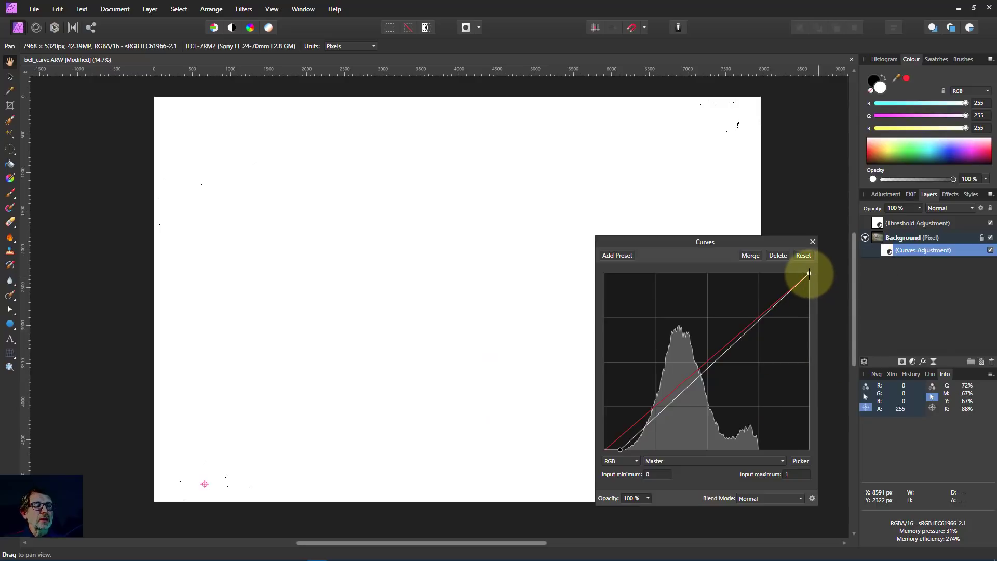
# Step: Trial the Curves white point with Threshold at 100%, then reset the curve to straight
pyautogui.moveTo(809, 273)
pyautogui.mouseDown()
pyautogui.moveTo(702, 271)
pyautogui.moveTo(825, 267)
pyautogui.mouseUp()
pyautogui.click(875, 223)
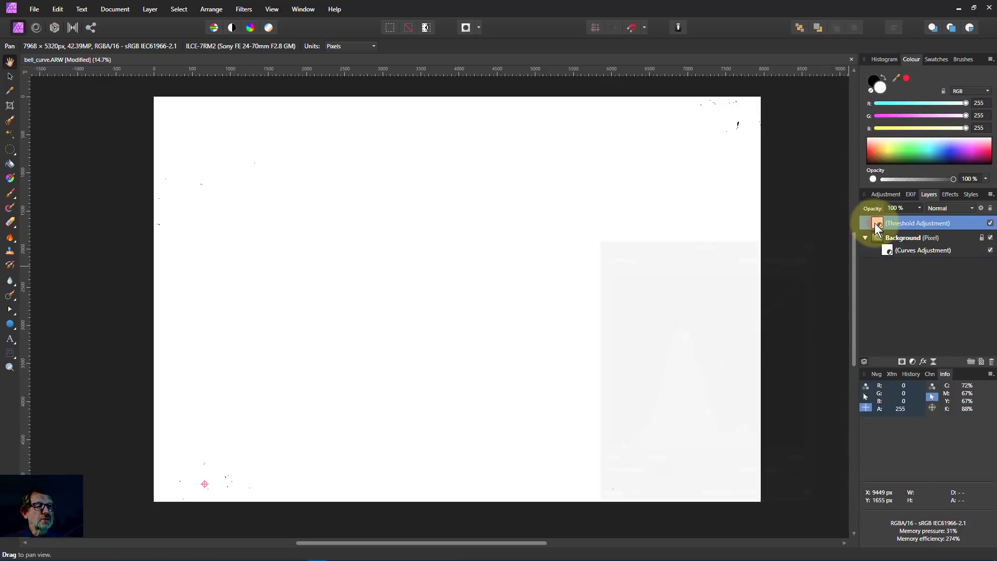
pyautogui.doubleClick(876, 223)
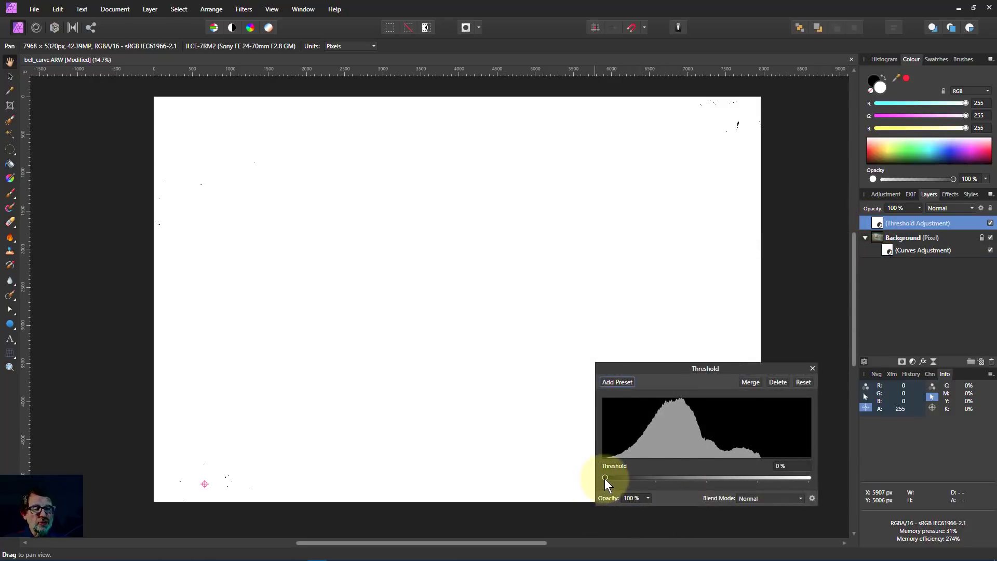
pyautogui.moveTo(605, 478); pyautogui.dragTo(835, 476)
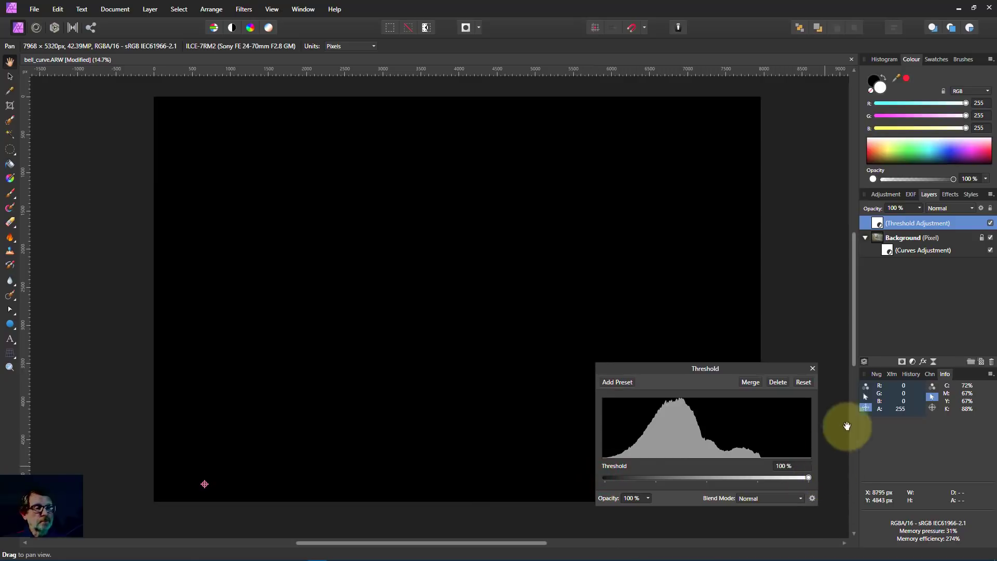
pyautogui.doubleClick(886, 251)
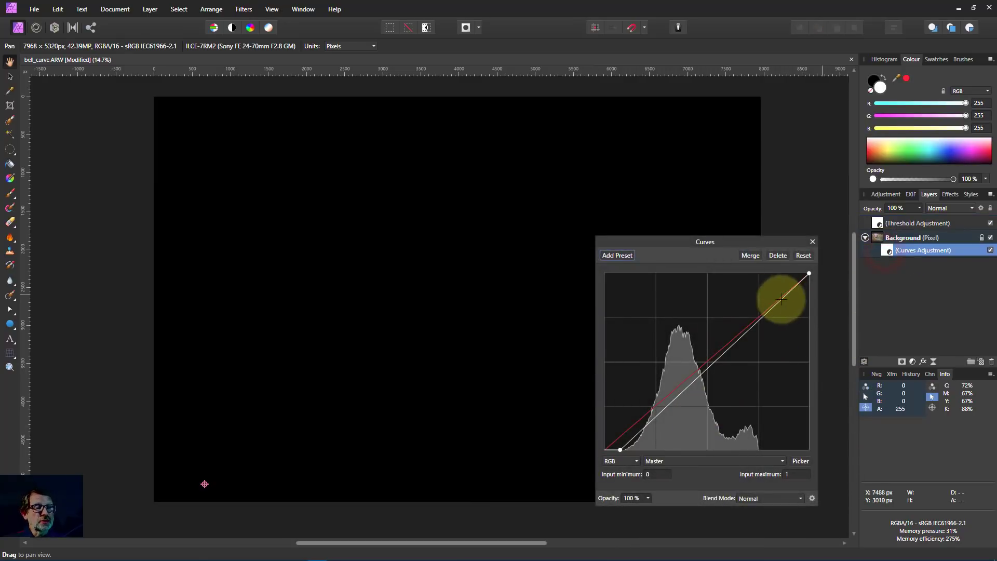
pyautogui.moveTo(809, 274)
pyautogui.mouseDown()
pyautogui.moveTo(712, 274)
pyautogui.moveTo(761, 273)
pyautogui.mouseUp()
pyautogui.click(803, 256)
# Step: Set Threshold to 99%, then move the Curves white point left until scattered white specks show
pyautogui.click(877, 225)
pyautogui.doubleClick(878, 226)
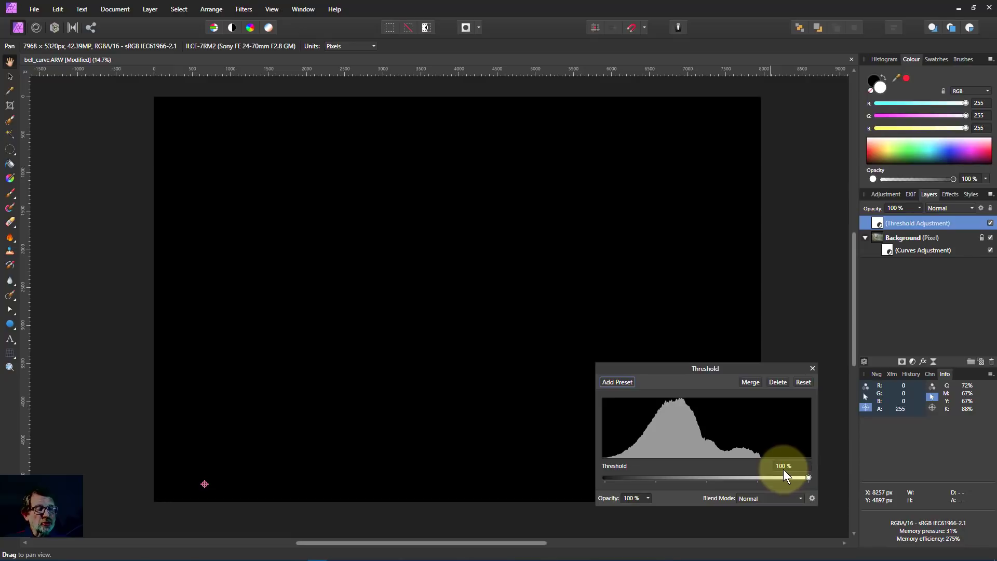
pyautogui.moveTo(808, 478); pyautogui.dragTo(807, 478)
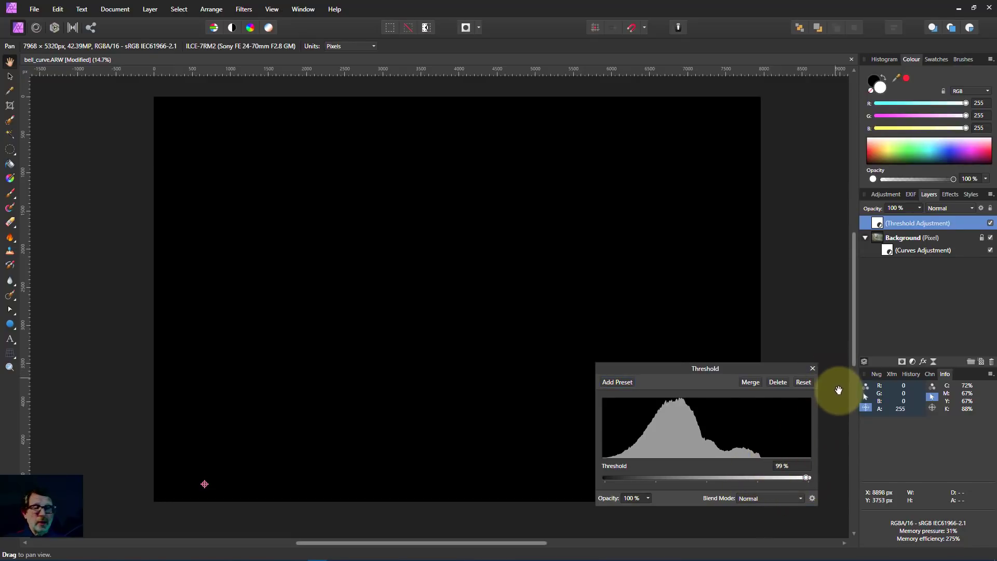
pyautogui.doubleClick(888, 250)
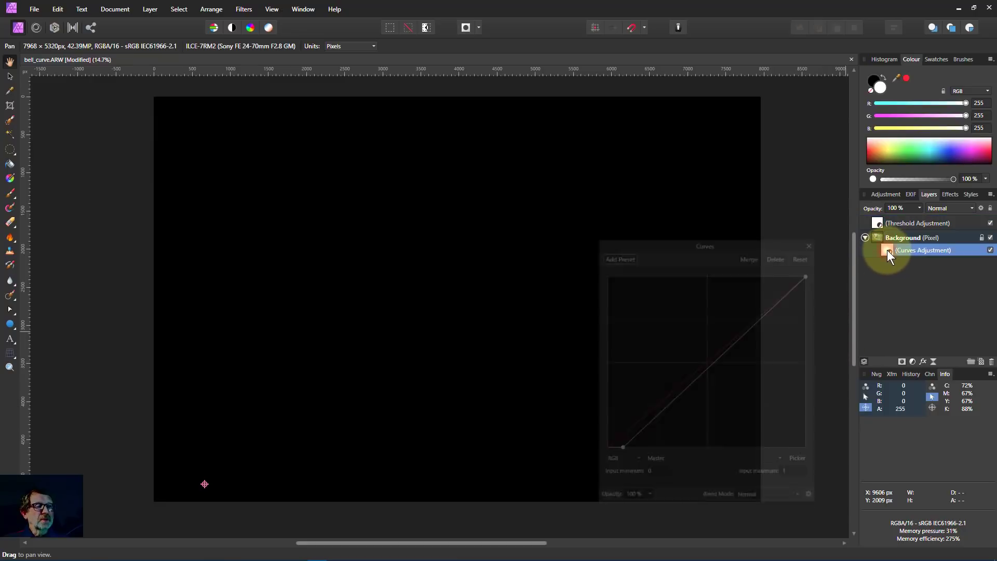
pyautogui.moveTo(810, 273); pyautogui.dragTo(759, 271)
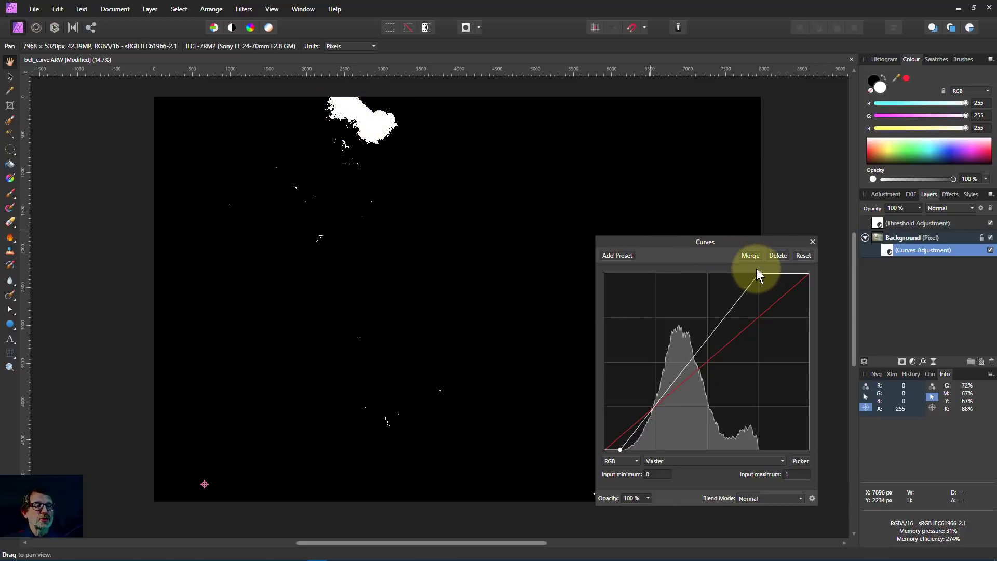
pyautogui.moveTo(757, 271); pyautogui.dragTo(765, 272)
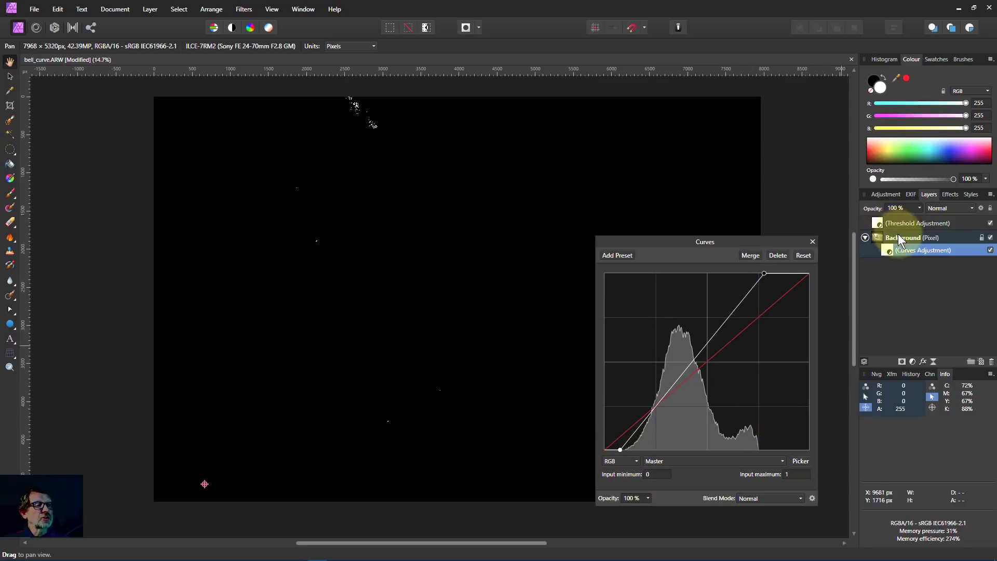
# Step: Hide the Threshold and Curves layers and select the Background layer
pyautogui.click(991, 223)
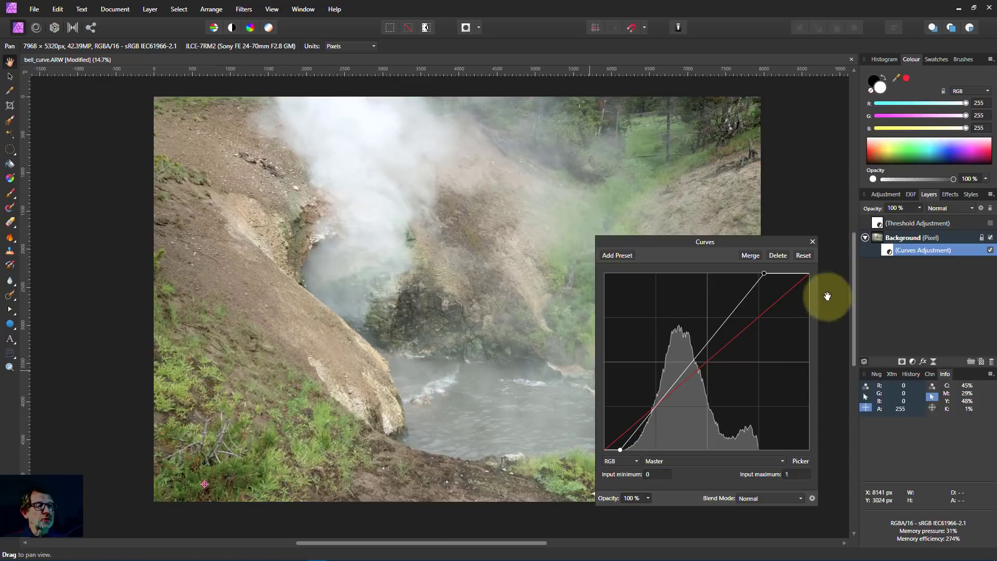
pyautogui.click(990, 250)
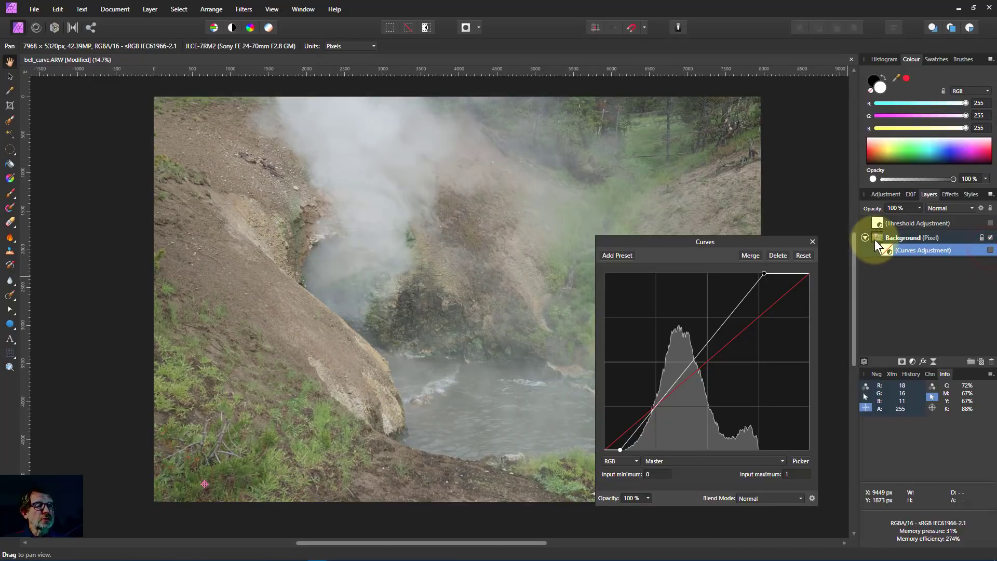
pyautogui.click(876, 239)
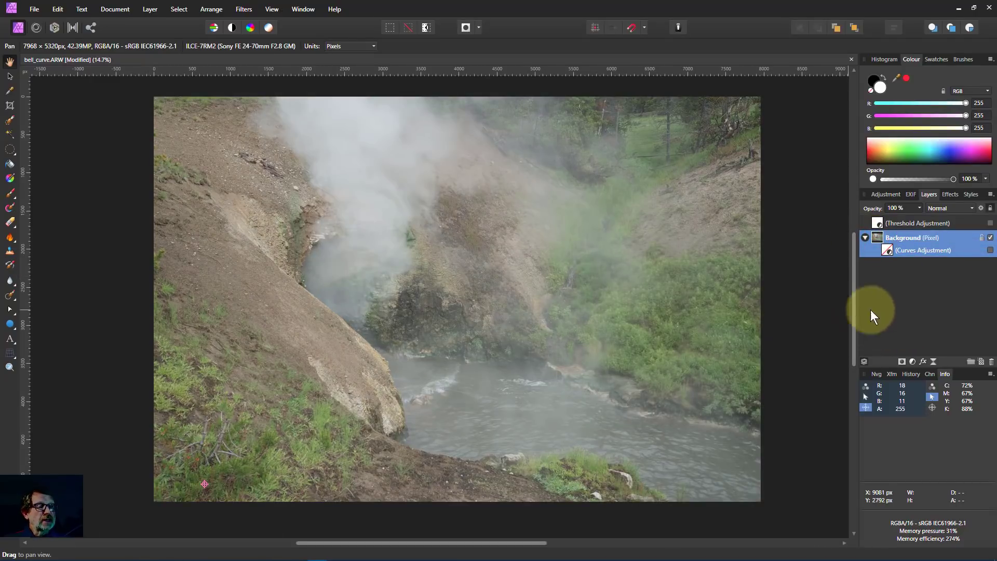
# Step: Make a greyscale layer from the Background Blue channel in the Channels panel
pyautogui.click(930, 374)
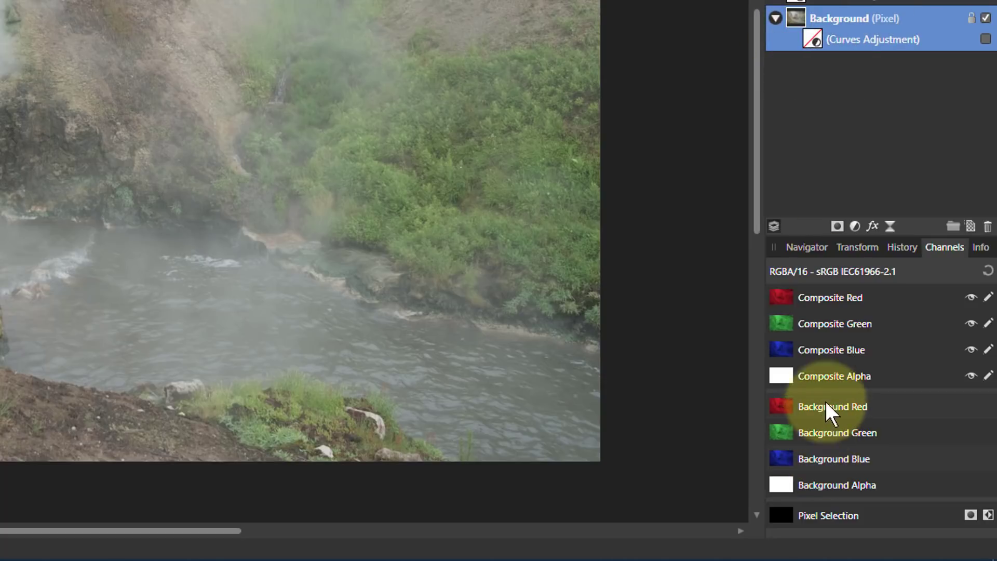
pyautogui.rightClick(814, 459)
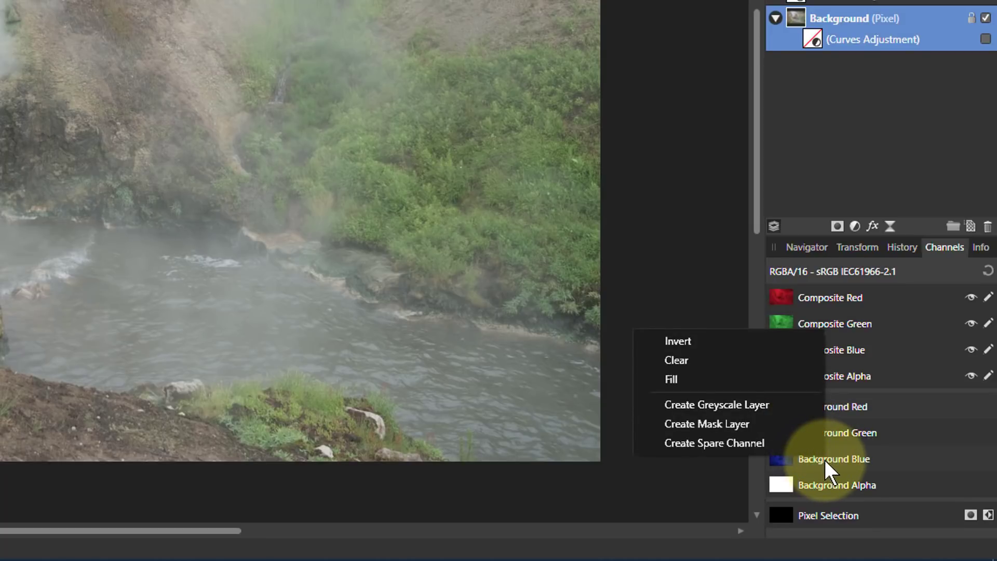
pyautogui.click(729, 407)
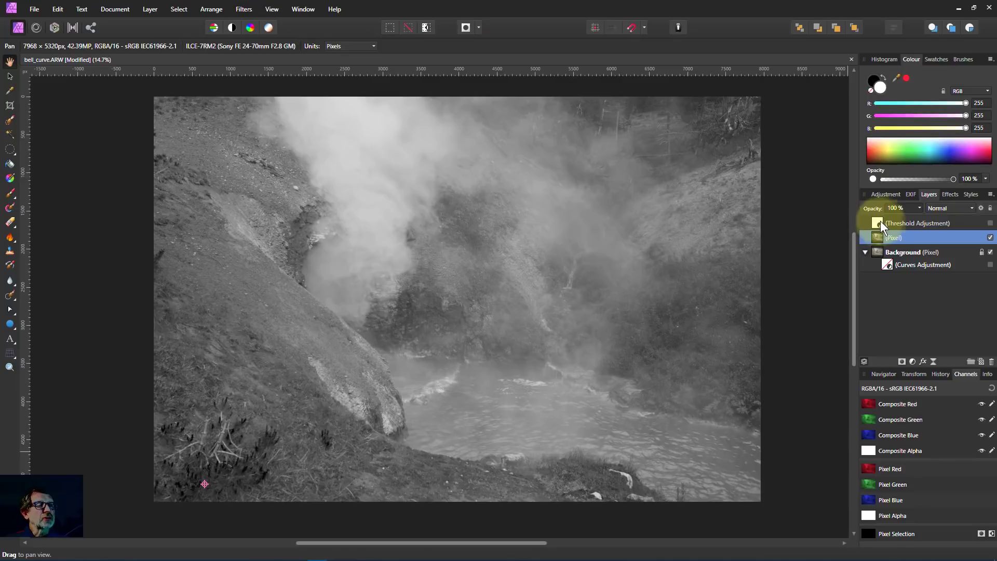
# Step: Re-enable Threshold and test levels around 82%, ending back at 0%, then close its settings
pyautogui.click(988, 224)
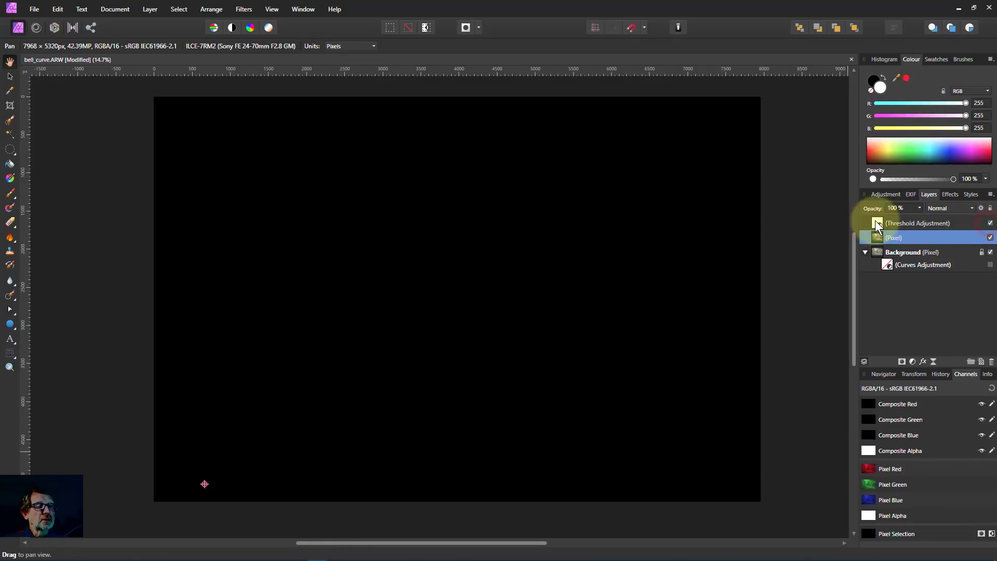
pyautogui.doubleClick(876, 223)
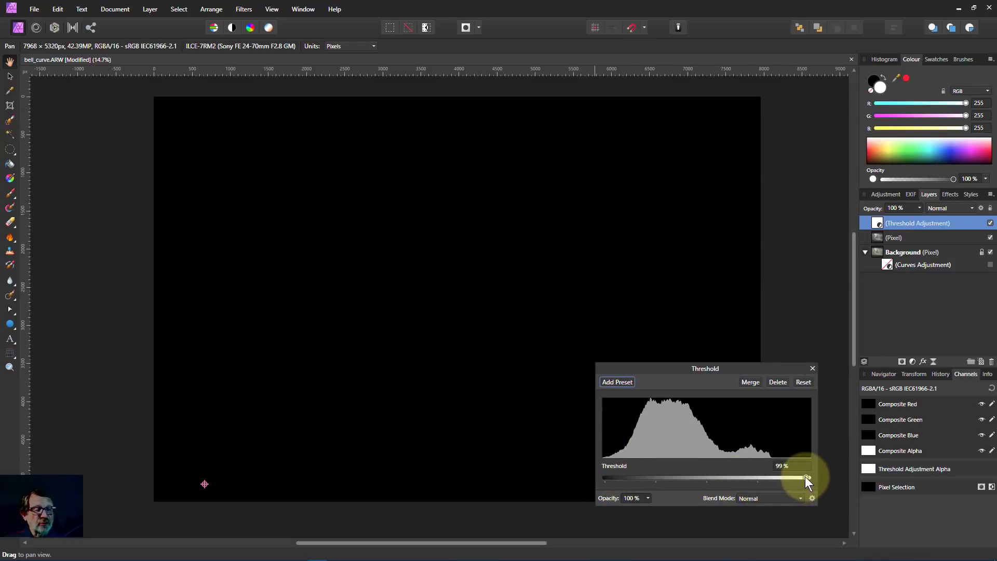
pyautogui.moveTo(806, 477); pyautogui.dragTo(601, 479)
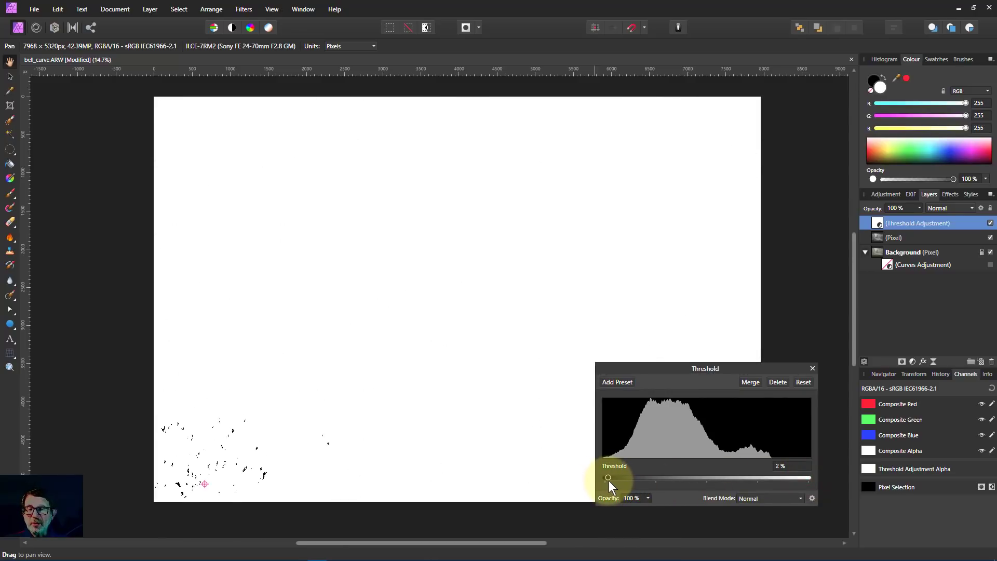
pyautogui.moveTo(608, 477); pyautogui.dragTo(772, 477)
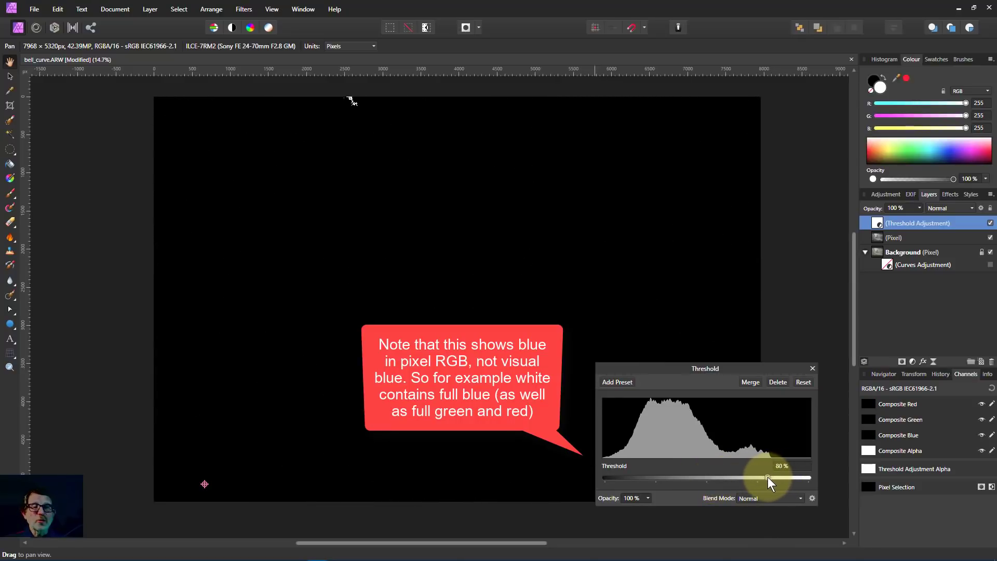
pyautogui.moveTo(768, 477); pyautogui.dragTo(564, 479)
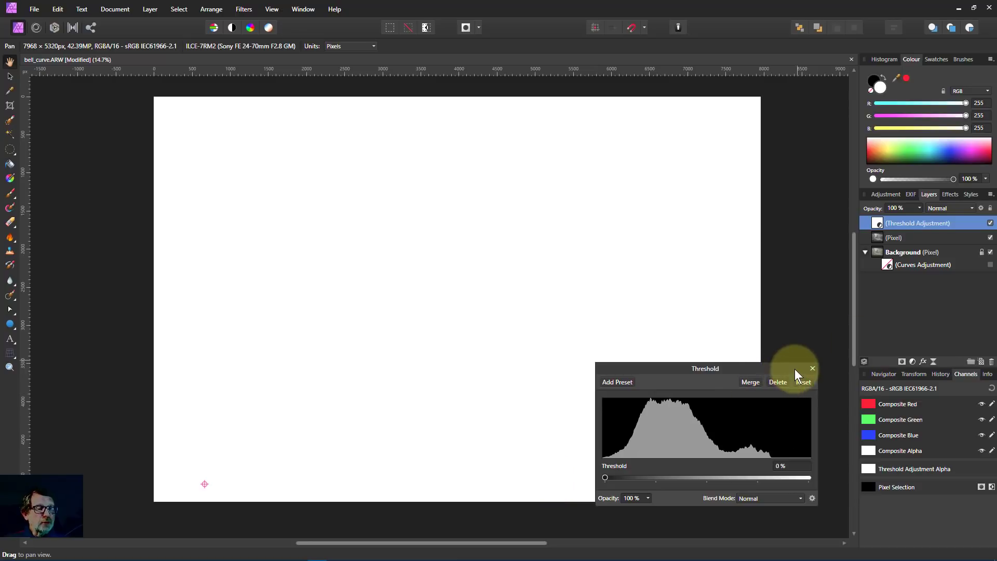
pyautogui.click(813, 369)
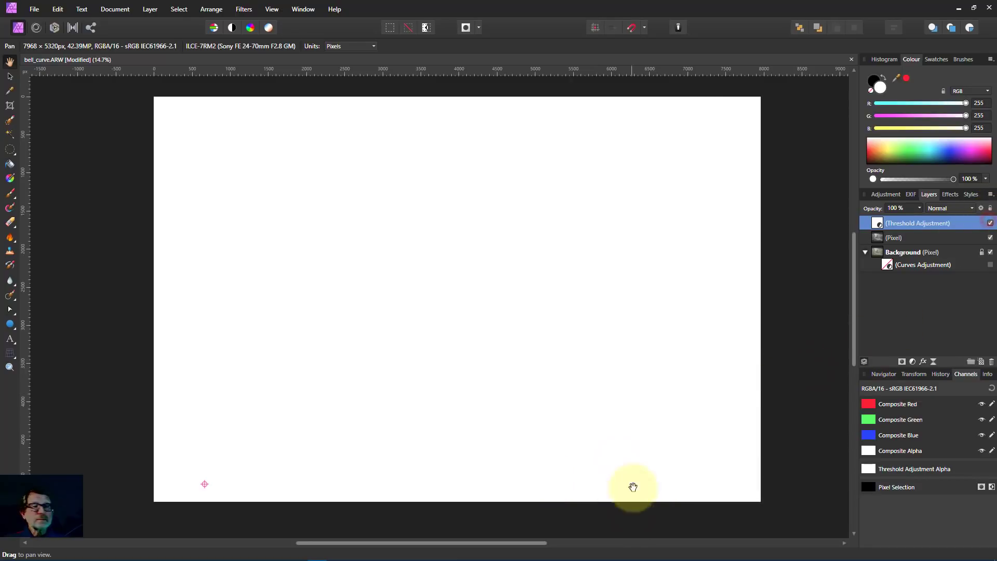